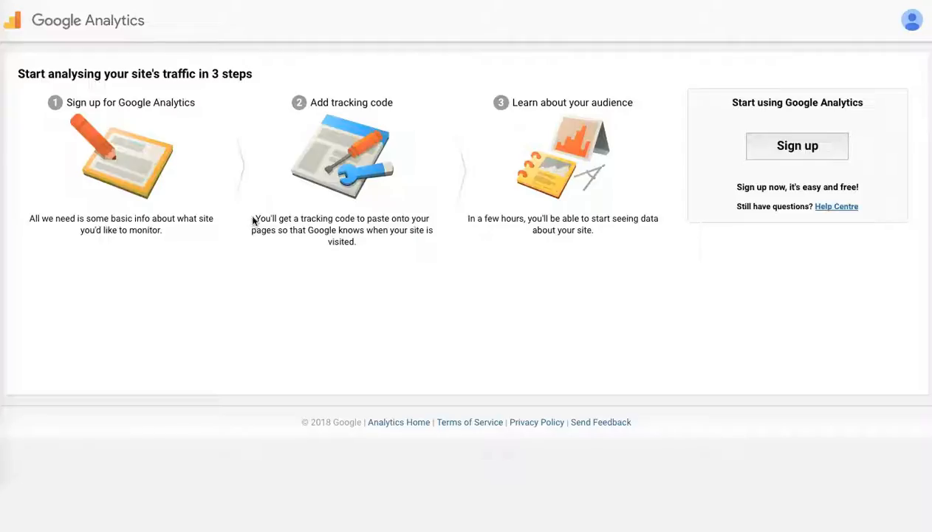
- Start signing up for Google Analytics
{"action": "left_click_drag", "start_coordinate": [253, 219], "coordinate": [371, 250]}
{"action": "left_click", "coordinate": [371, 250]}
{"action": "left_click", "coordinate": [807, 147]}
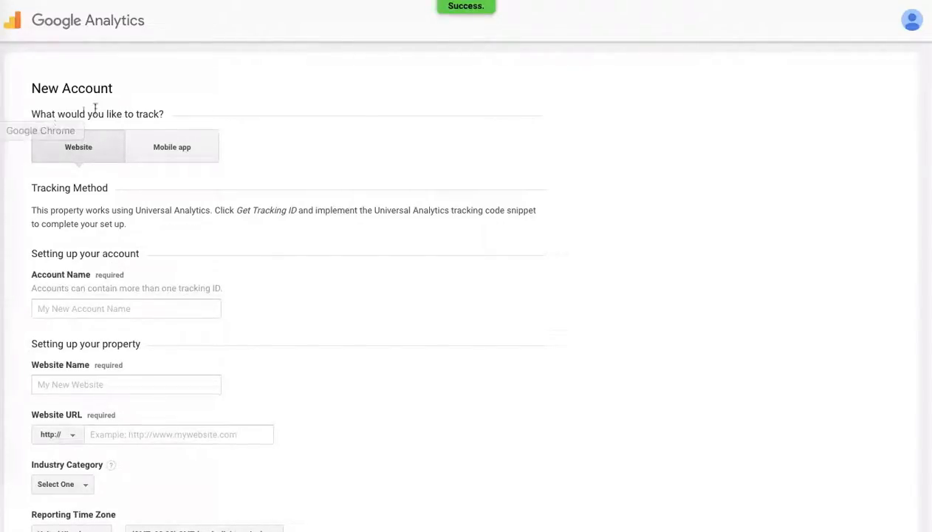
- Choose to track a website and enter the owner's full name as the account name
{"action": "left_click", "coordinate": [173, 156]}
{"action": "left_click", "coordinate": [84, 152]}
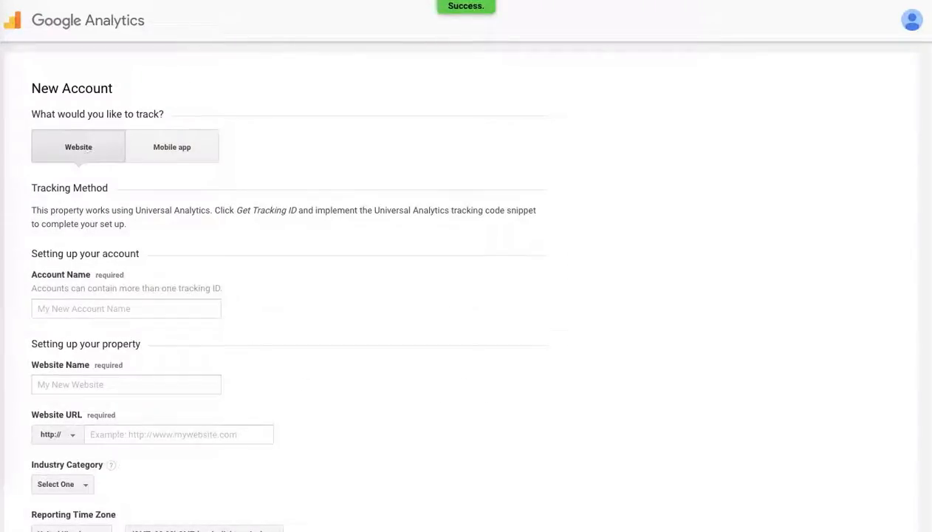
{"action": "scroll", "coordinate": [466, 284], "scroll_direction": "down", "scroll_amount": 1}
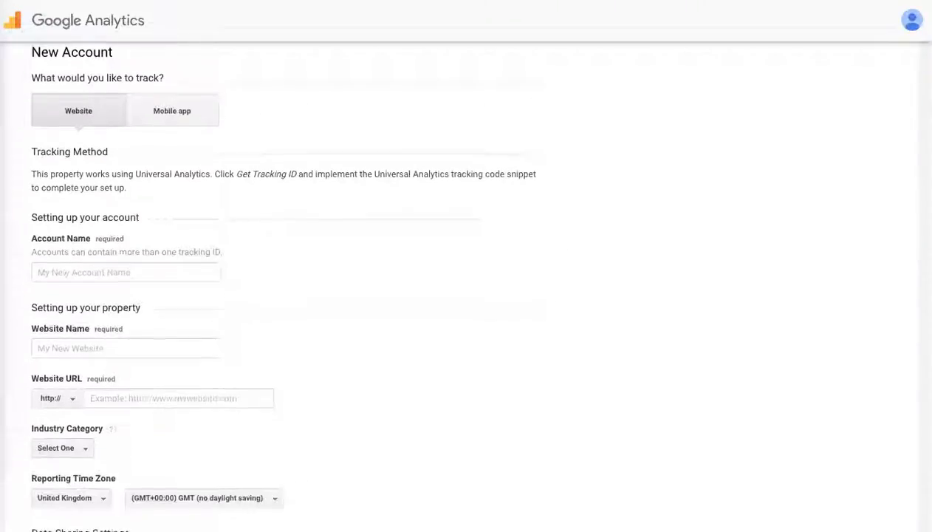
{"action": "scroll", "coordinate": [863, 124], "scroll_direction": "down", "scroll_amount": 1}
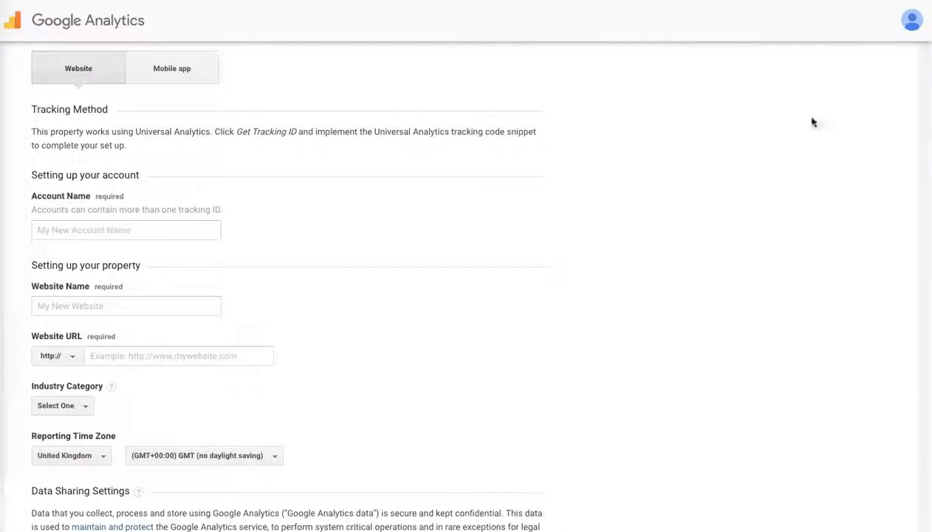
{"action": "left_click", "coordinate": [90, 231]}
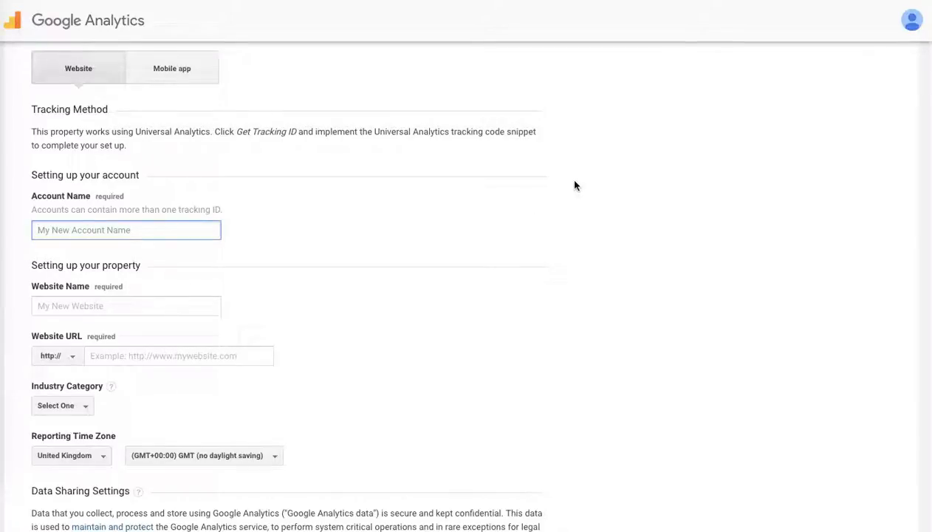
{"action": "type", "text": "Ro"}
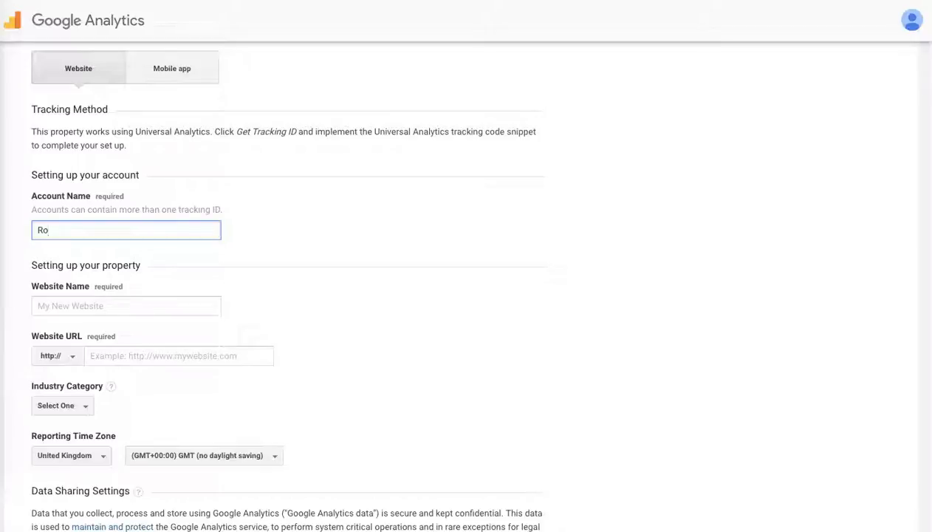
{"action": "key", "text": "BackSpace"}
{"action": "key", "text": "BackSpace"}
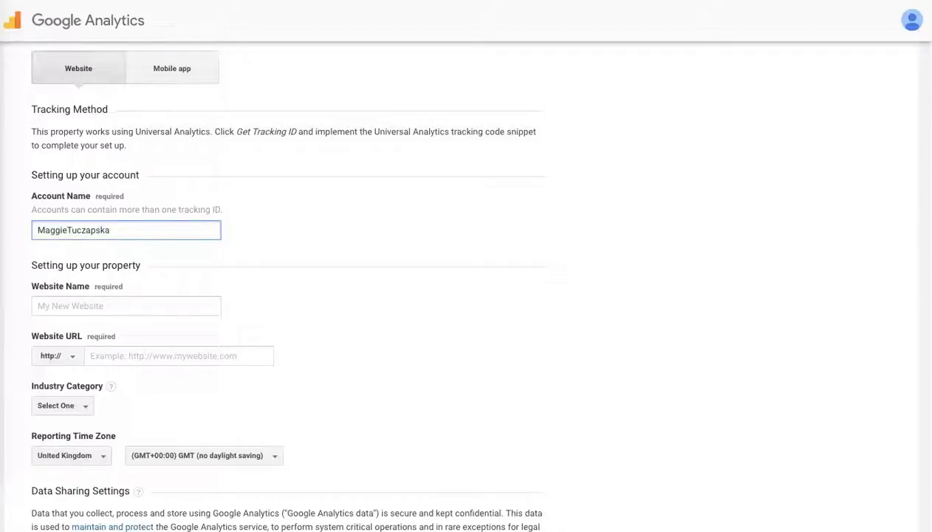
- Set the website name to Rockpapercopy
{"action": "scroll", "coordinate": [925, 162], "scroll_direction": "down", "scroll_amount": 3}
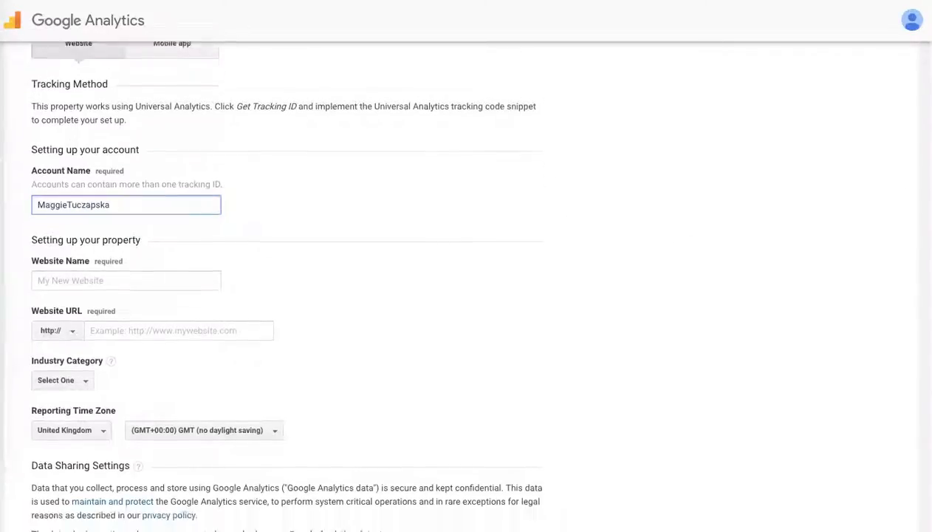
{"action": "left_click", "coordinate": [75, 202]}
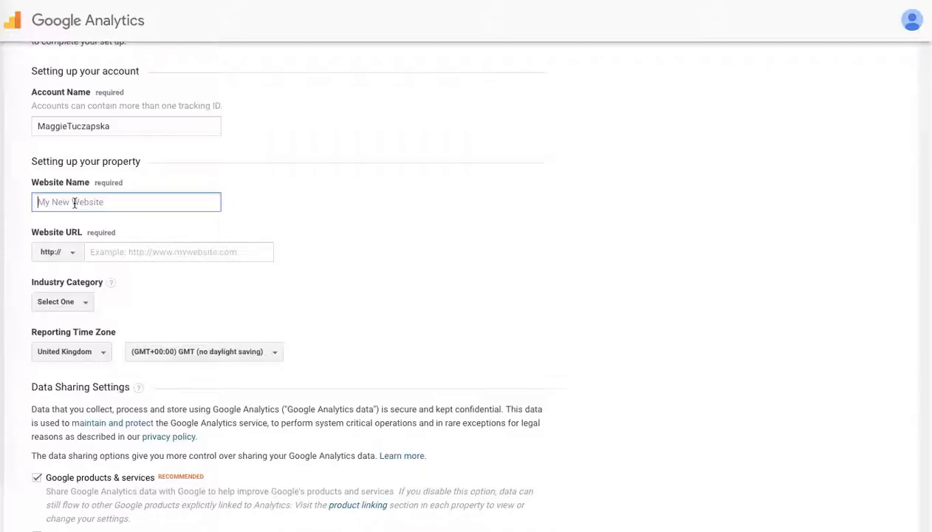
{"action": "type", "text": "Rockpapercopy"}
- Open the Rock Paper Copy website in a new browser tab and copy its address
{"action": "left_click", "coordinate": [287, 241]}
{"action": "left_click", "coordinate": [260, 252]}
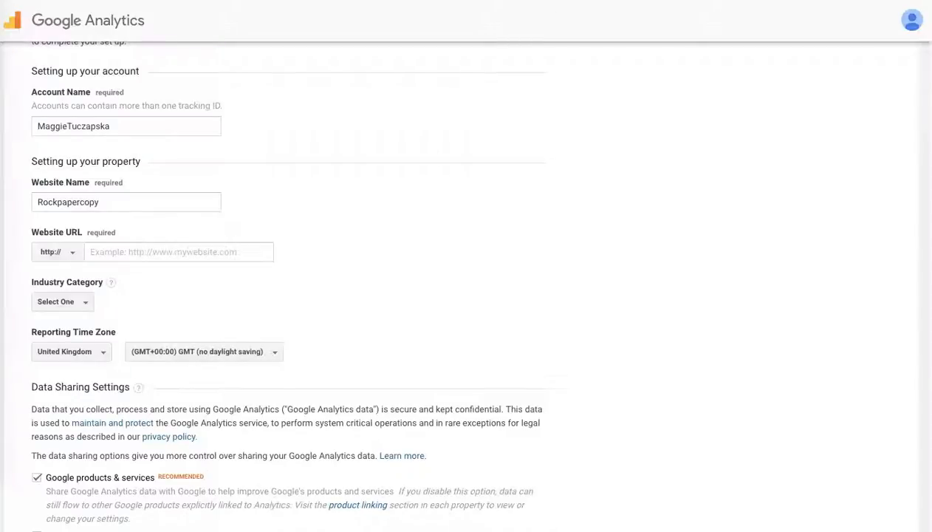
{"action": "key", "text": "super+t"}
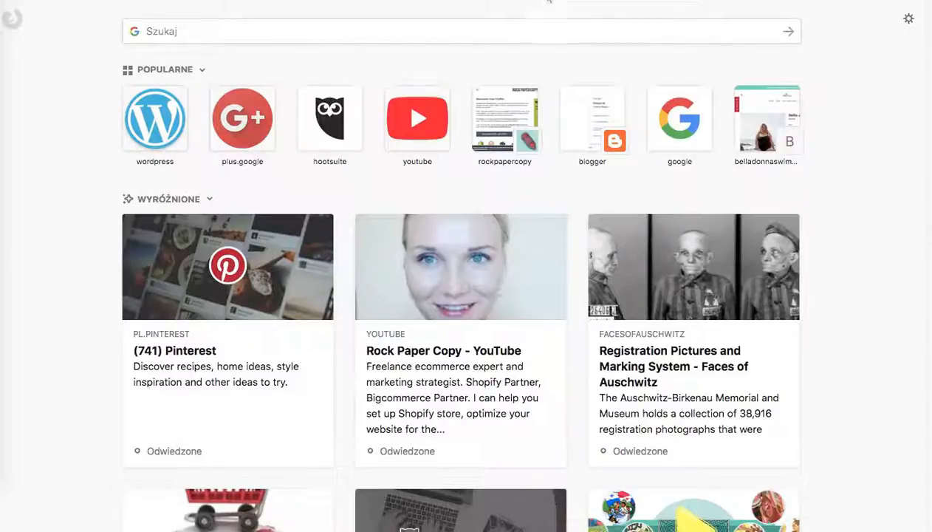
{"action": "type", "text": "rock"}
{"action": "key", "text": "Return"}
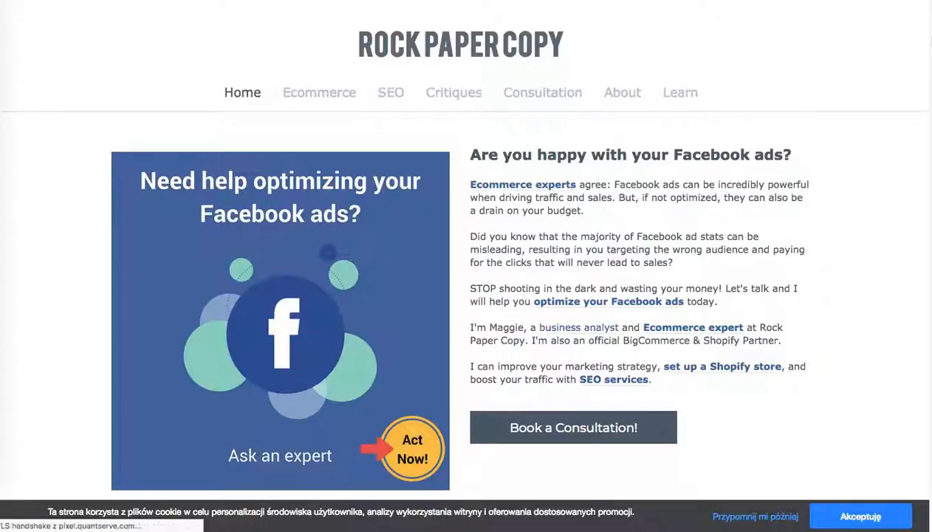
{"action": "scroll", "coordinate": [923, 128], "scroll_direction": "down", "scroll_amount": 5}
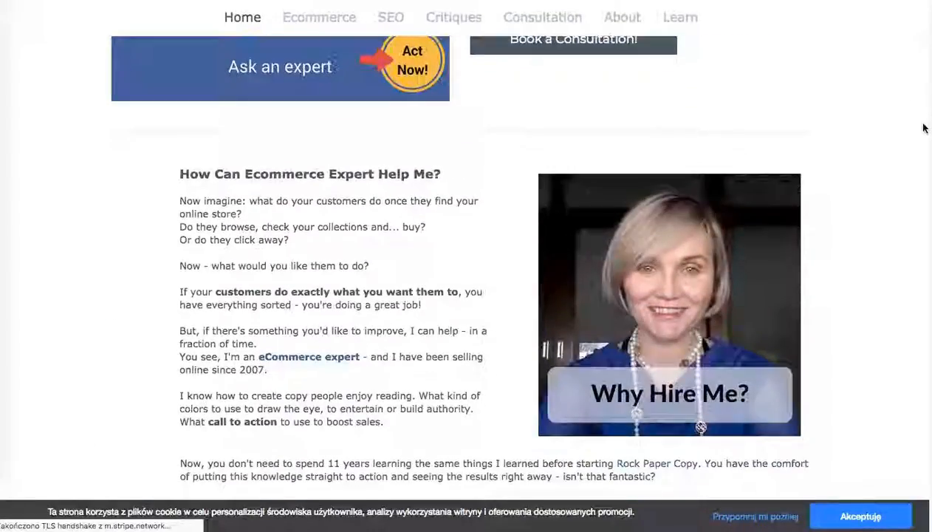
{"action": "scroll", "coordinate": [917, 99], "scroll_direction": "up", "scroll_amount": 5}
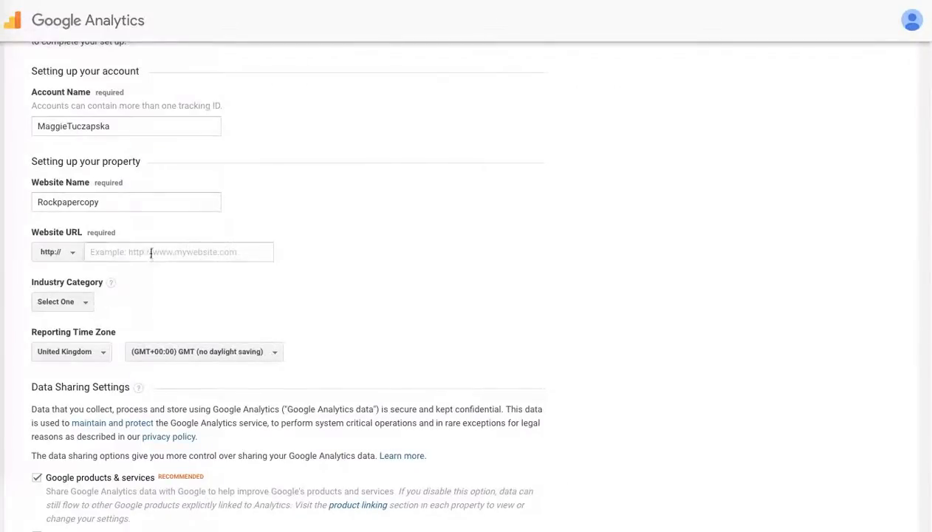
{"action": "left_click", "coordinate": [152, 252]}
{"action": "type", "text": "https://www.rockpapercopy.com/"}
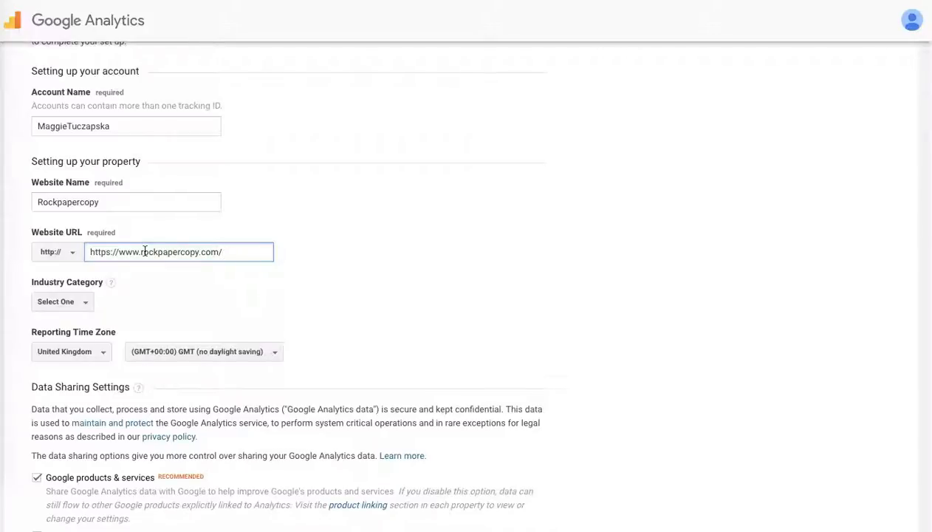
{"action": "left_click_drag", "start_coordinate": [118, 252], "coordinate": [49, 251]}
{"action": "key", "text": "BackSpace"}
{"action": "left_click", "coordinate": [213, 252]}
{"action": "key", "text": "BackSpace"}
{"action": "key", "text": "BackSpace"}
{"action": "key", "text": "BackSpace"}
{"action": "key", "text": "BackSpace"}
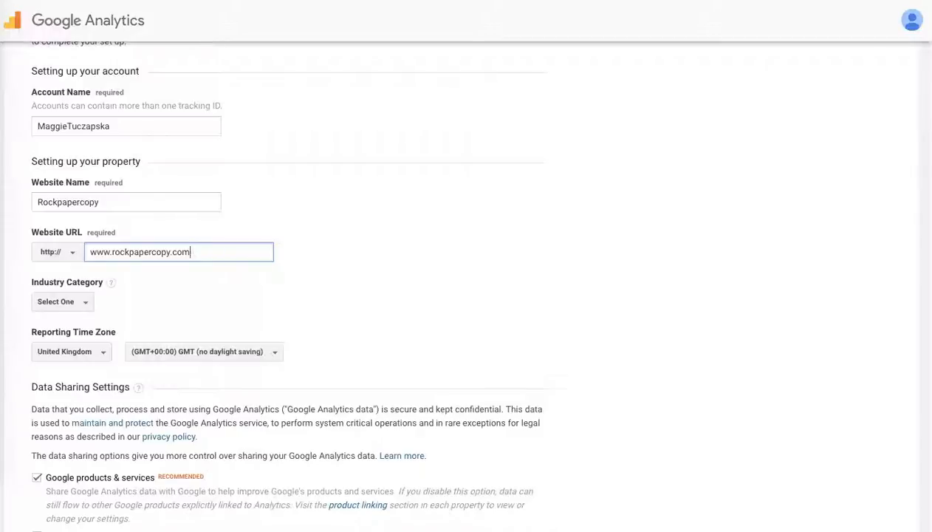
{"action": "type", "text": "info"}
{"action": "left_click", "coordinate": [381, 257]}
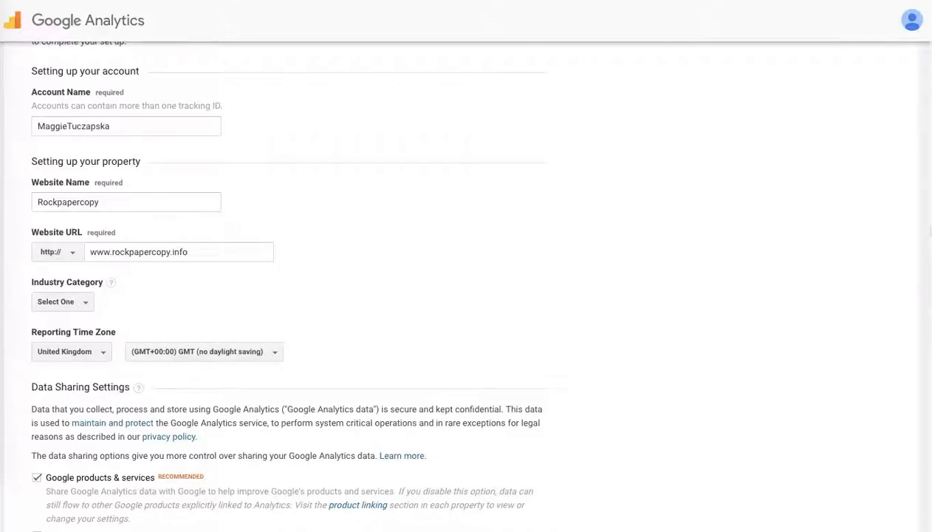
- Set the industry category to Shopping
{"action": "scroll", "coordinate": [283, 281], "scroll_direction": "down", "scroll_amount": 2}
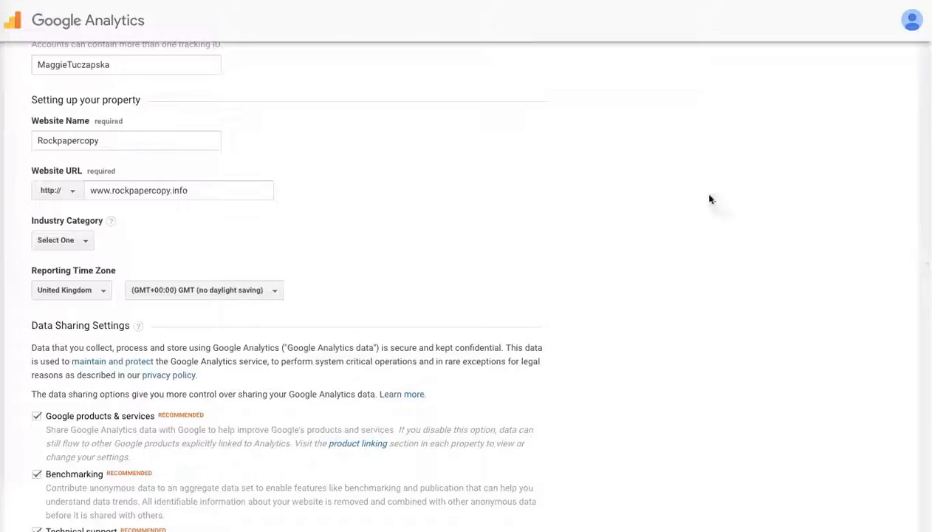
{"action": "left_click", "coordinate": [85, 243]}
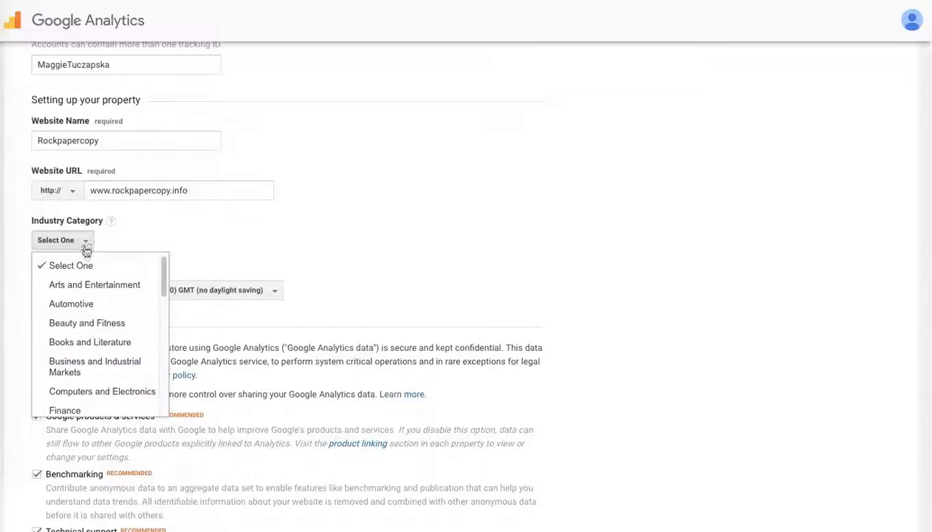
{"action": "left_click_drag", "start_coordinate": [164, 284], "coordinate": [141, 417]}
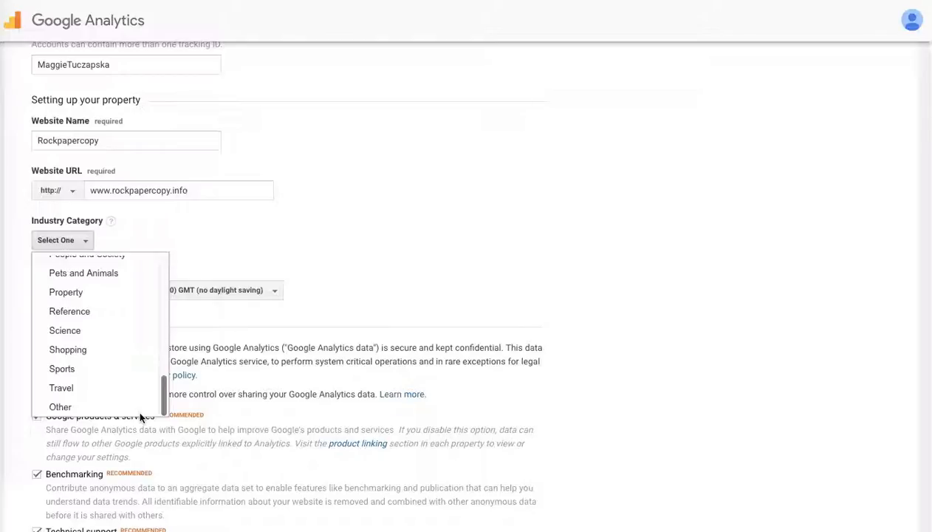
{"action": "left_click_drag", "start_coordinate": [141, 417], "coordinate": [139, 403]}
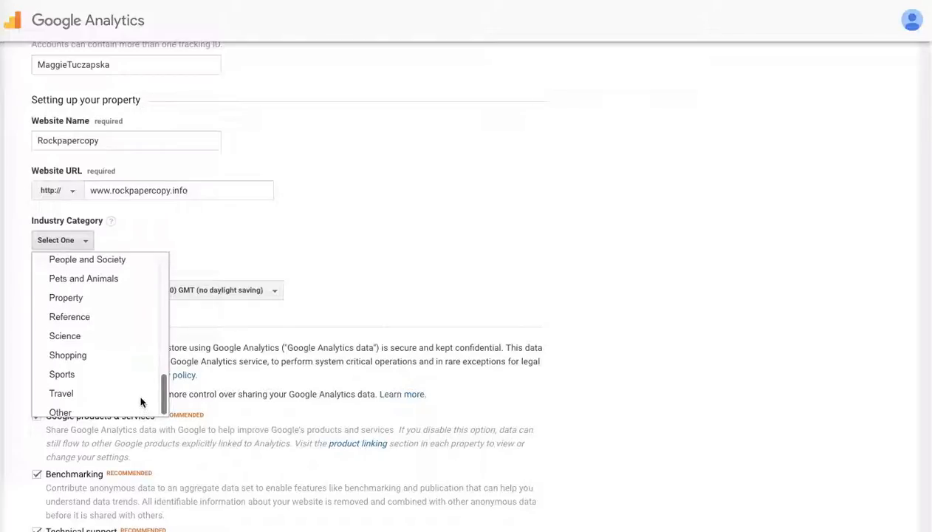
{"action": "left_click", "coordinate": [56, 353]}
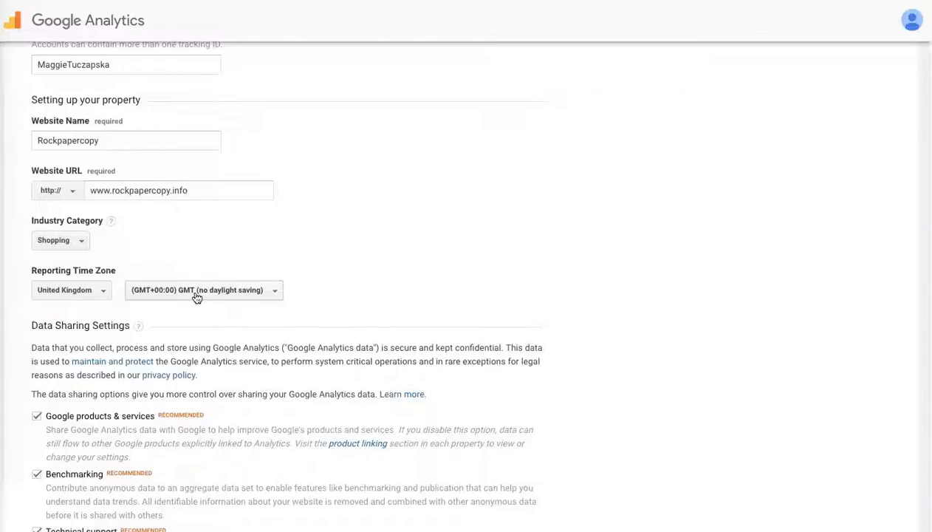
- Set the reporting time zone country to United States
{"action": "left_click", "coordinate": [102, 295]}
{"action": "left_click", "coordinate": [138, 315]}
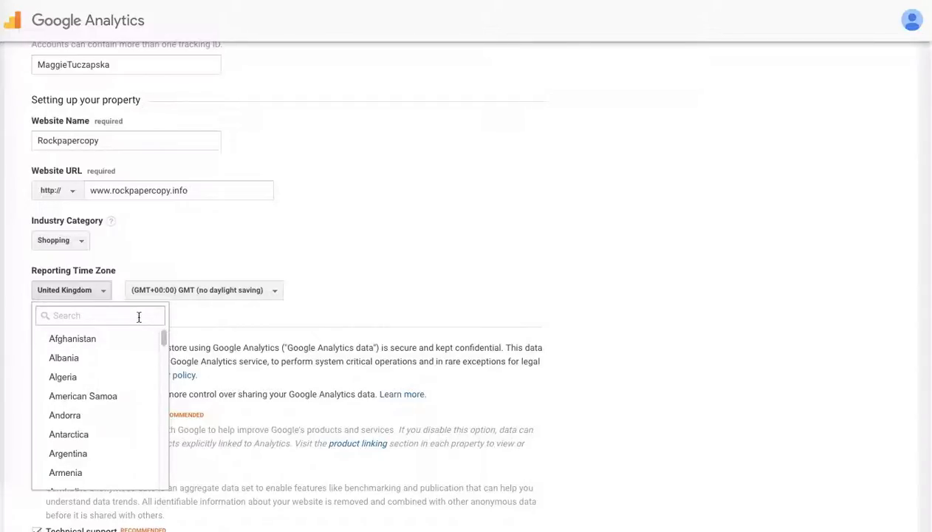
{"action": "type", "text": "Unit"}
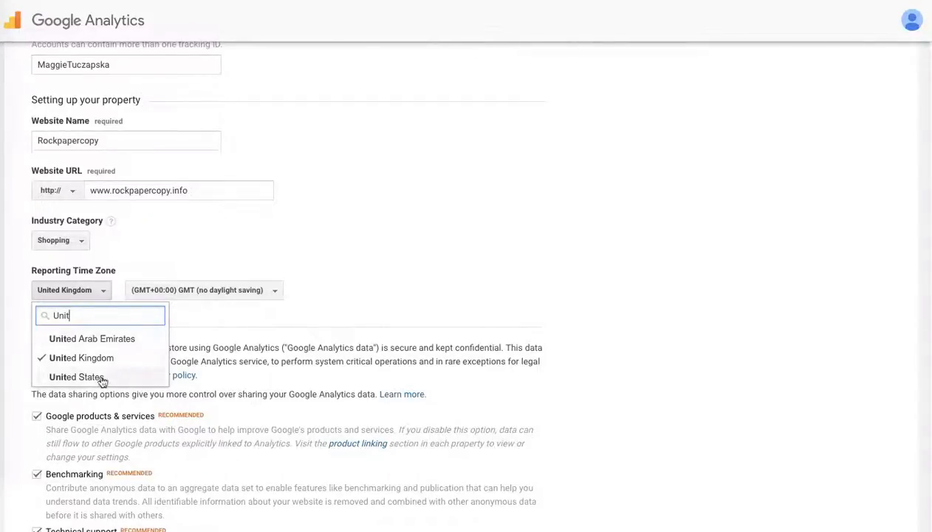
{"action": "left_click", "coordinate": [99, 378]}
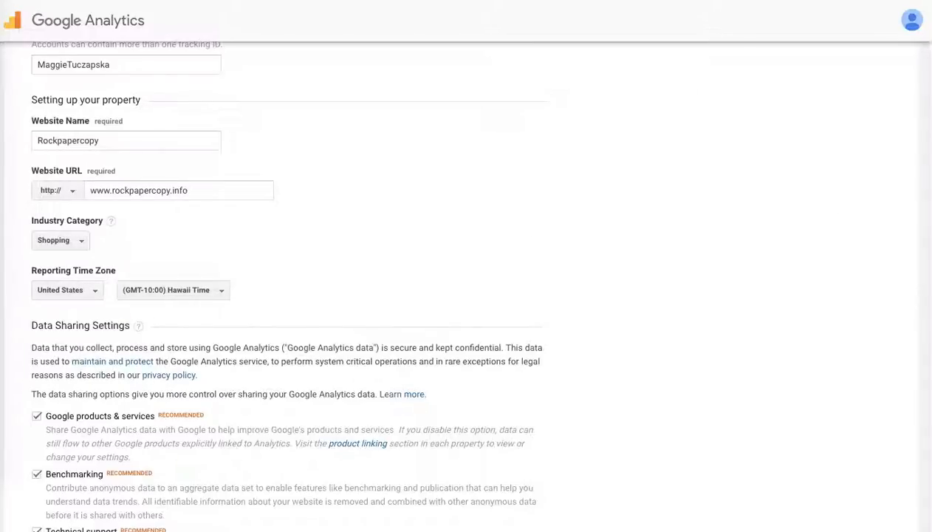
- Keep the recommended data sharing settings and request a tracking ID
{"action": "scroll", "coordinate": [927, 283], "scroll_direction": "down", "scroll_amount": 3}
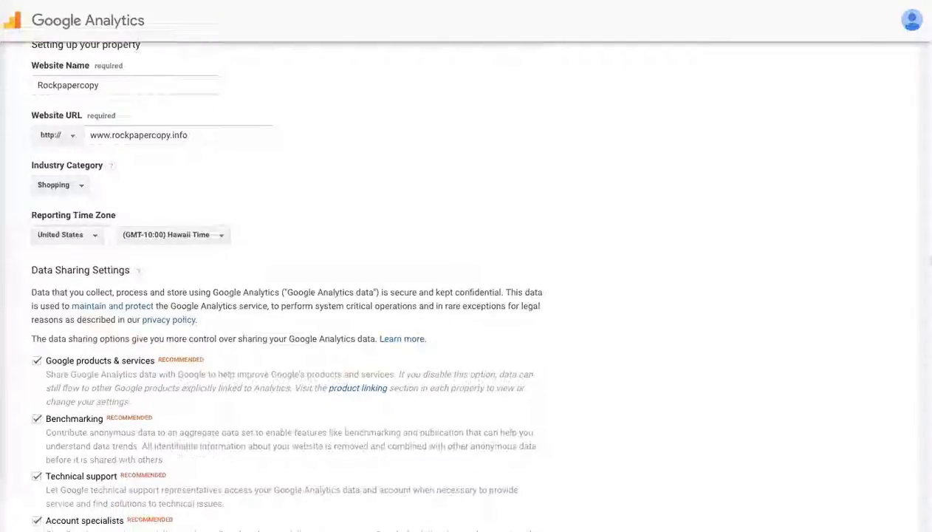
{"action": "scroll", "coordinate": [920, 299], "scroll_direction": "down", "scroll_amount": 1}
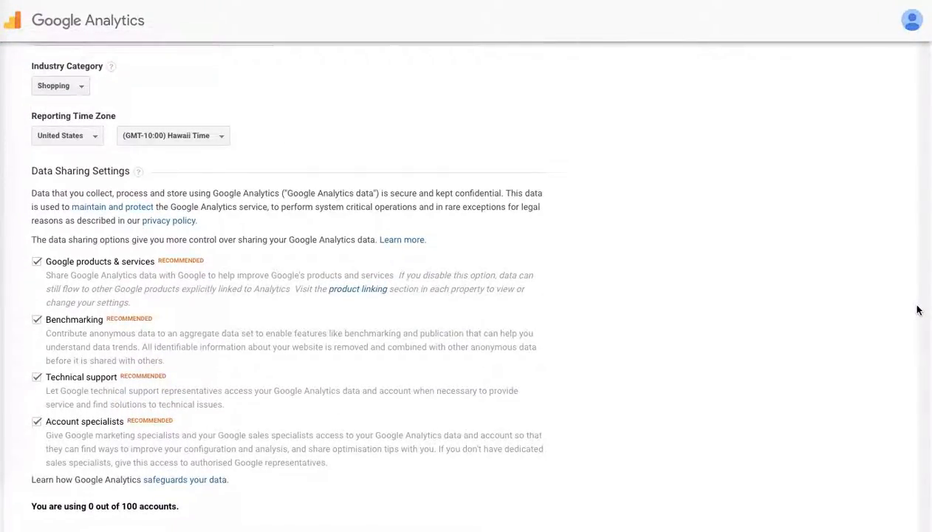
{"action": "left_click", "coordinate": [95, 140]}
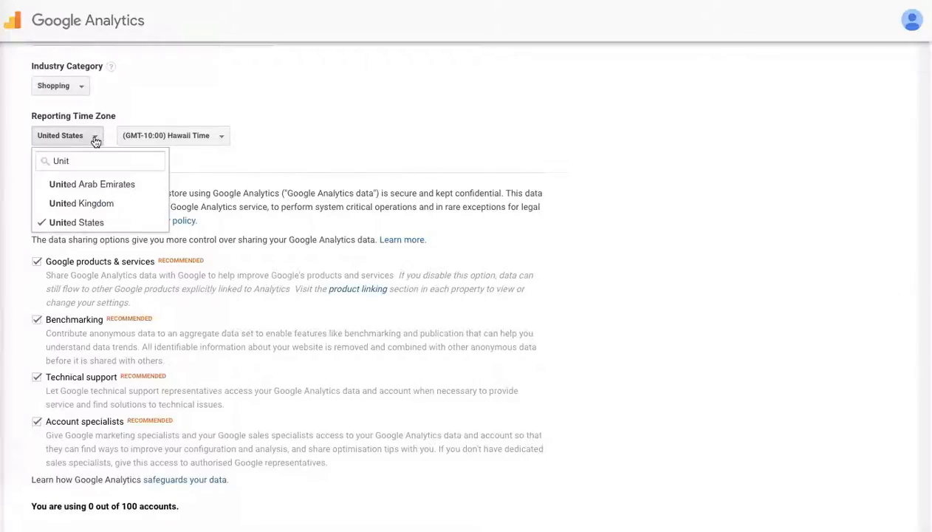
{"action": "left_click", "coordinate": [389, 138]}
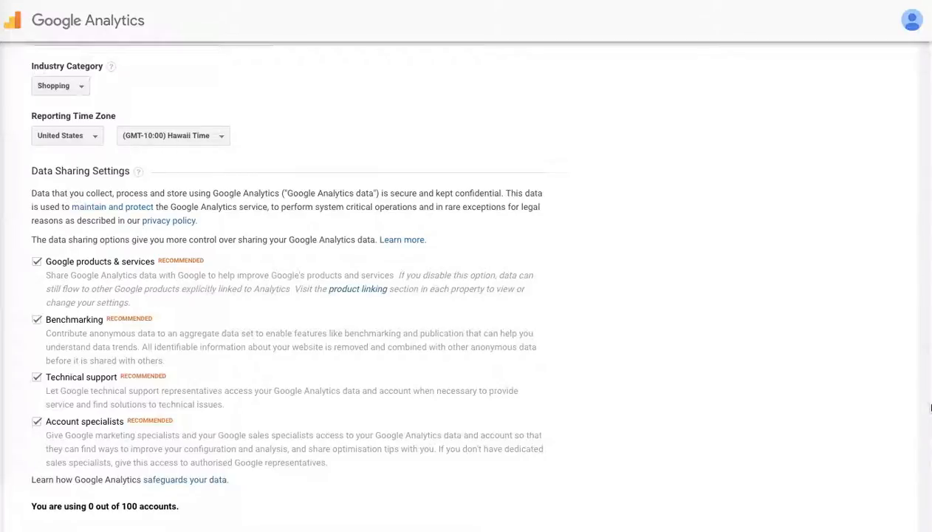
{"action": "left_click_drag", "start_coordinate": [930, 407], "coordinate": [914, 474]}
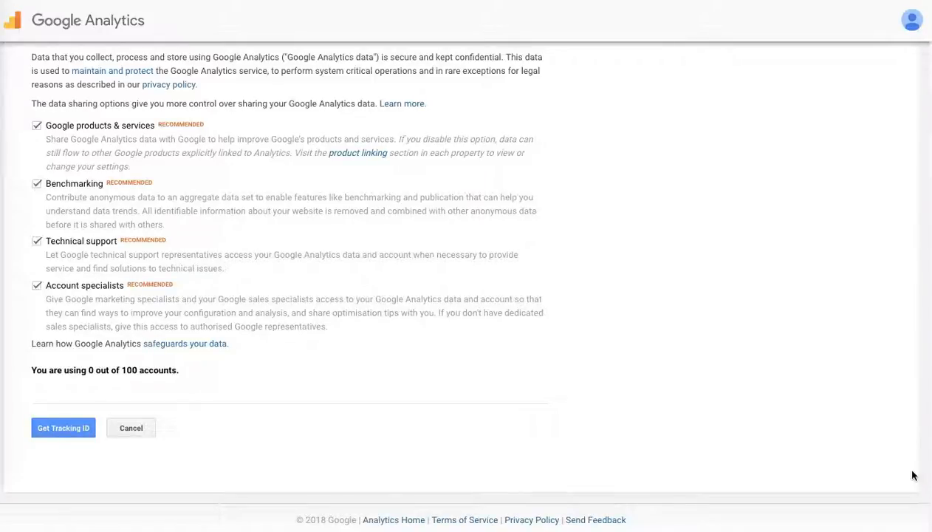
{"action": "left_click_drag", "start_coordinate": [913, 473], "coordinate": [910, 479]}
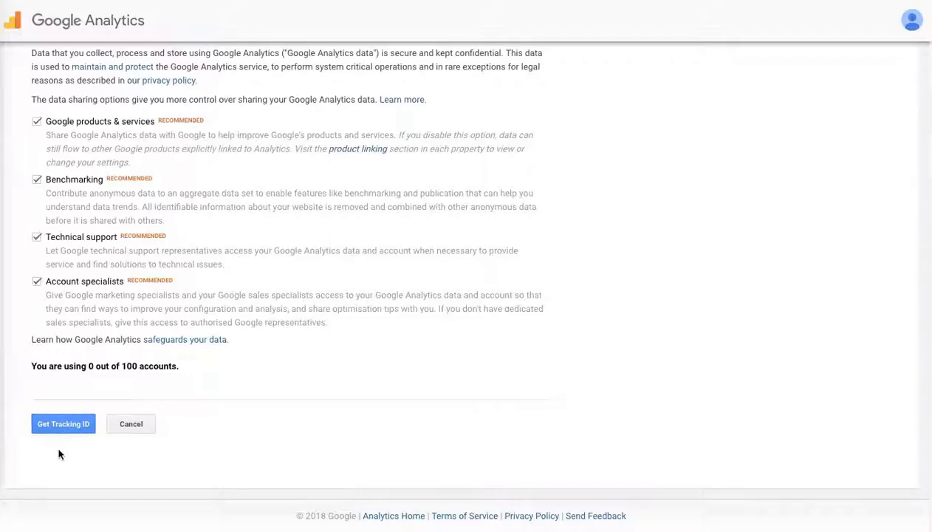
{"action": "left_click", "coordinate": [62, 425]}
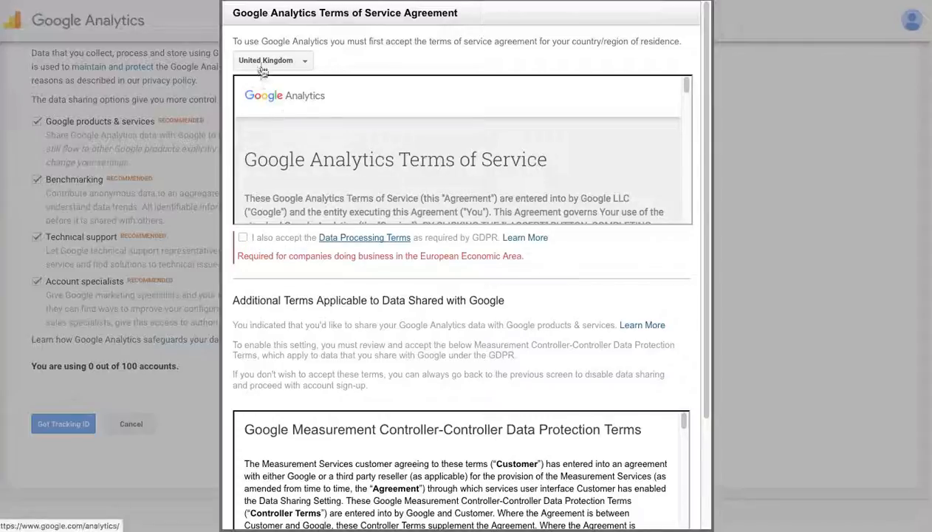
- Accept the Data Processing Terms in the terms of service agreement
{"action": "left_click", "coordinate": [242, 236]}
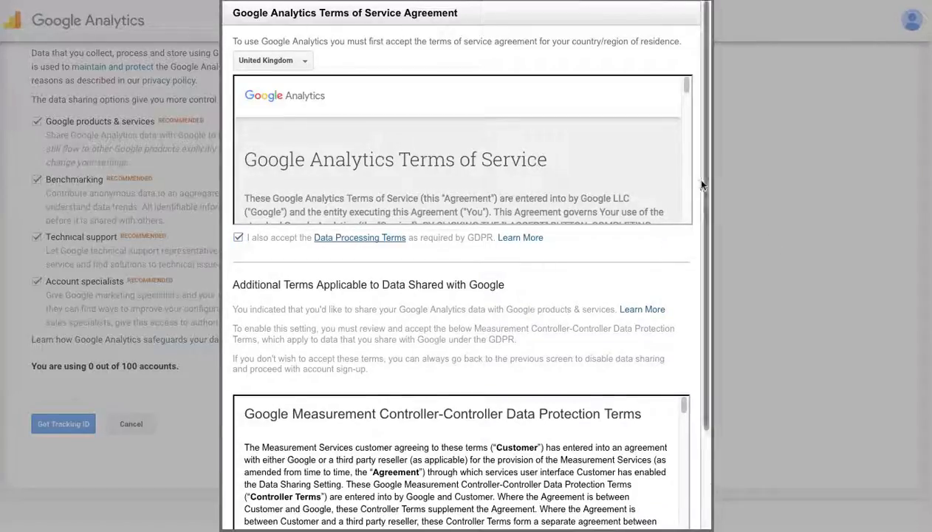
{"action": "left_click_drag", "start_coordinate": [686, 88], "coordinate": [685, 227]}
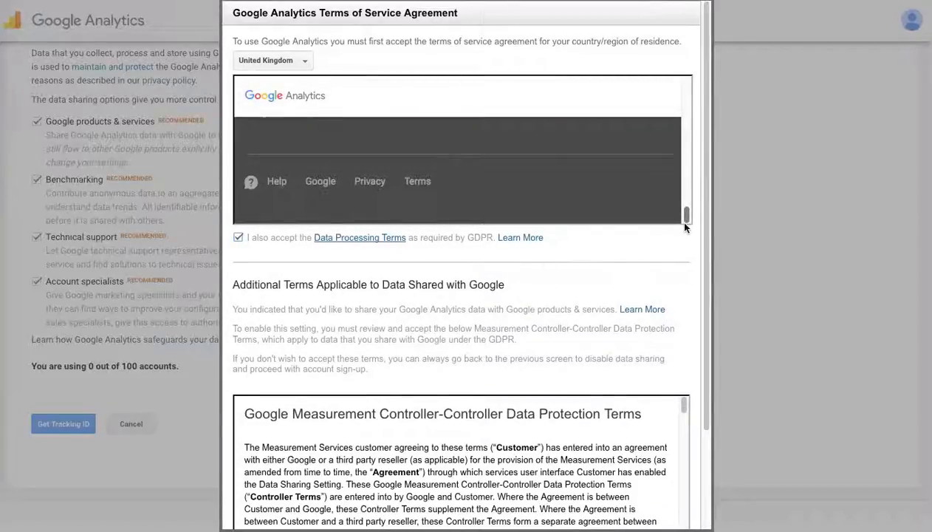
- Accept the Measurement Controller-Controller Data Protection Terms and submit the terms of service agreement
{"action": "scroll", "coordinate": [698, 283], "scroll_direction": "down", "scroll_amount": 3}
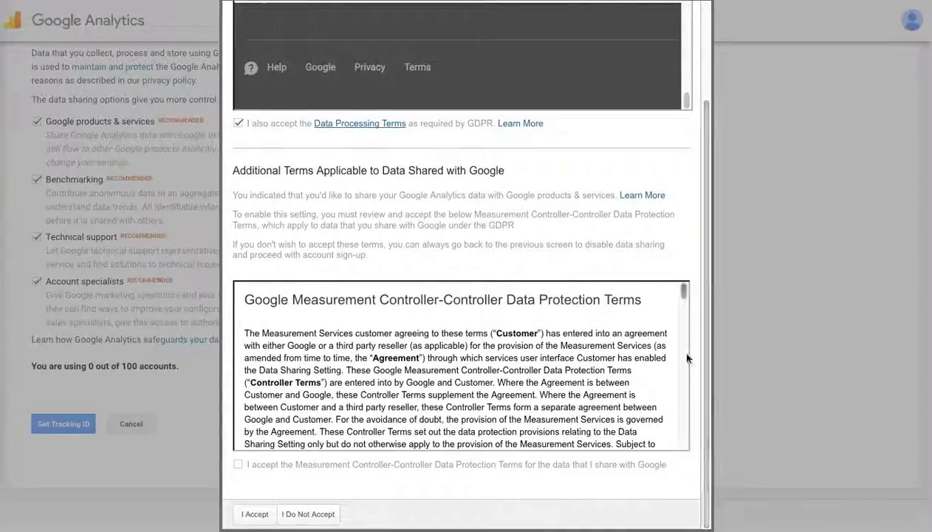
{"action": "left_click_drag", "start_coordinate": [685, 292], "coordinate": [677, 457]}
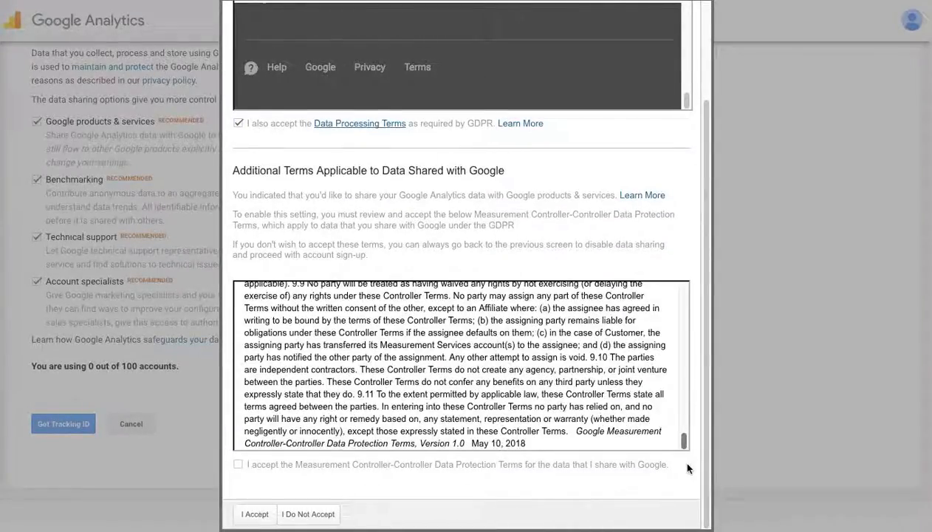
{"action": "left_click", "coordinate": [237, 463]}
{"action": "left_click", "coordinate": [255, 513]}
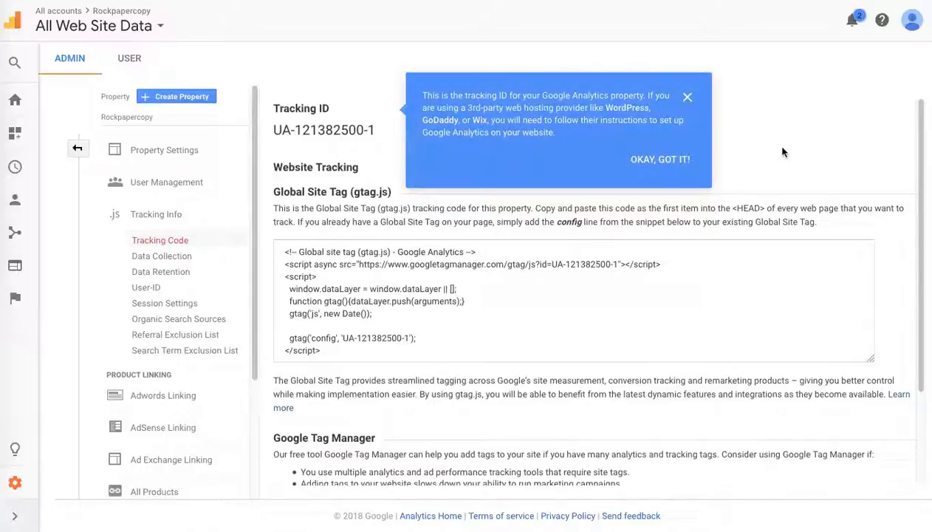
- Dismiss the tracking ID tip and read the Global Site Tag installation instructions
{"action": "left_click", "coordinate": [687, 101]}
{"action": "left_click_drag", "start_coordinate": [917, 130], "coordinate": [923, 159]}
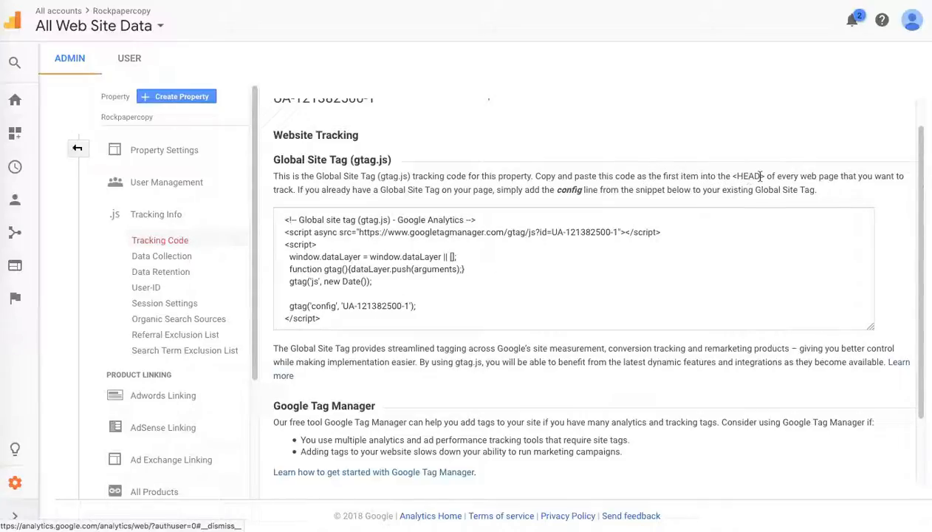
{"action": "left_click_drag", "start_coordinate": [765, 176], "coordinate": [733, 179]}
{"action": "left_click_drag", "start_coordinate": [920, 149], "coordinate": [921, 118]}
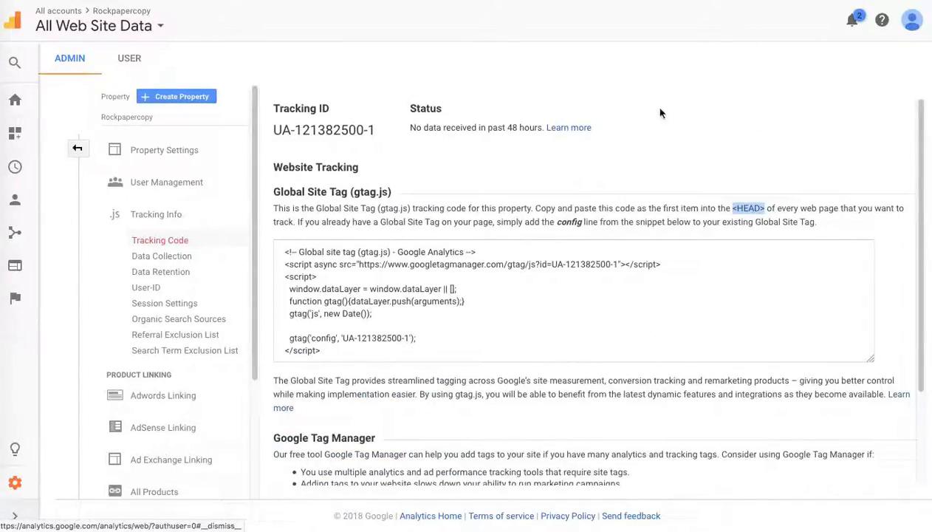
{"action": "left_click", "coordinate": [678, 111]}
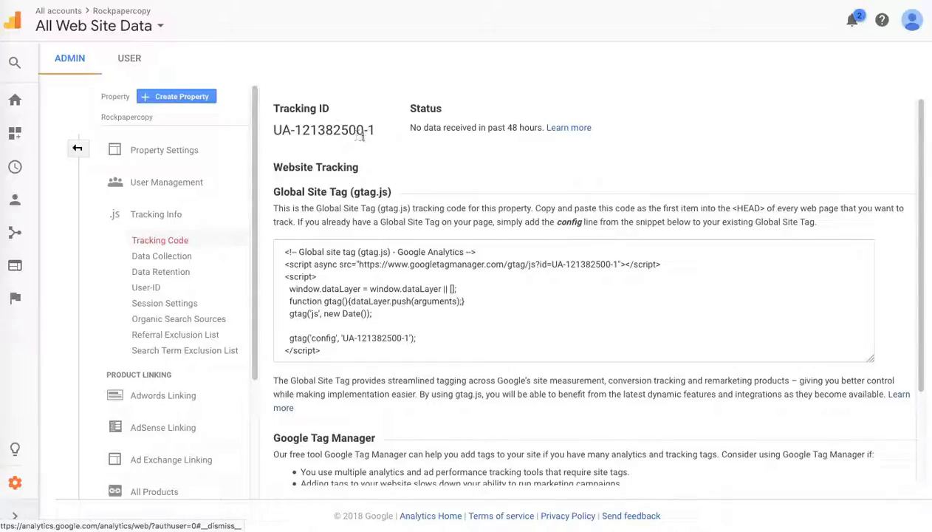
- Highlight the tracking ID and scroll through the property's admin menu
{"action": "left_click_drag", "start_coordinate": [376, 130], "coordinate": [271, 131]}
{"action": "left_click", "coordinate": [708, 114]}
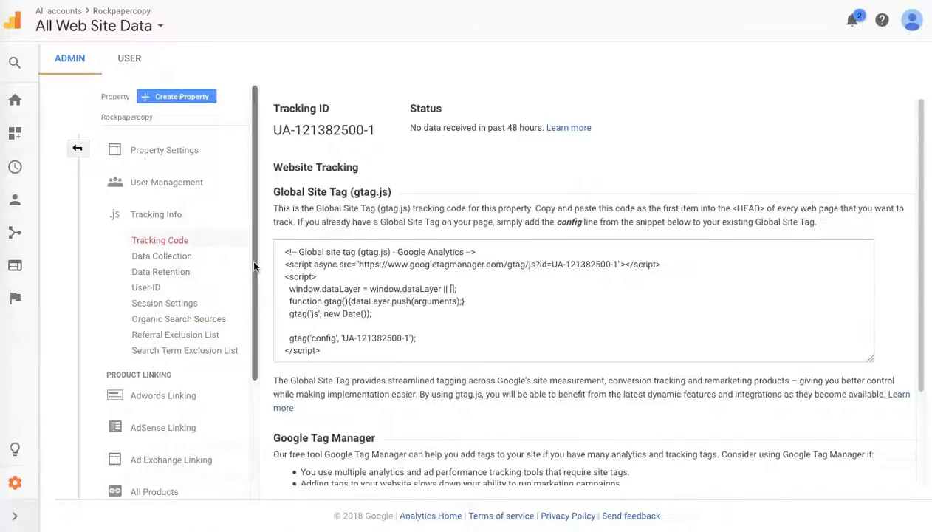
{"action": "scroll", "coordinate": [237, 369], "scroll_direction": "down", "scroll_amount": 2}
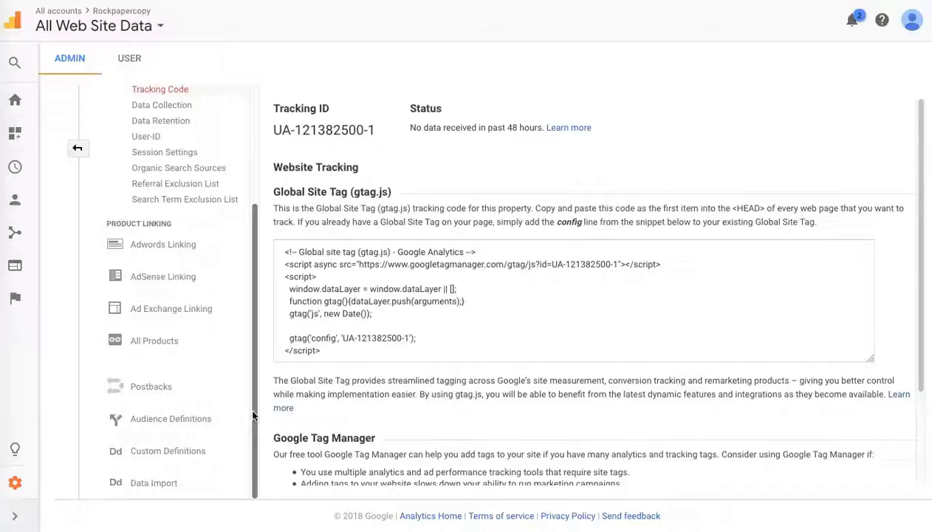
{"action": "scroll", "coordinate": [257, 367], "scroll_direction": "up", "scroll_amount": 2}
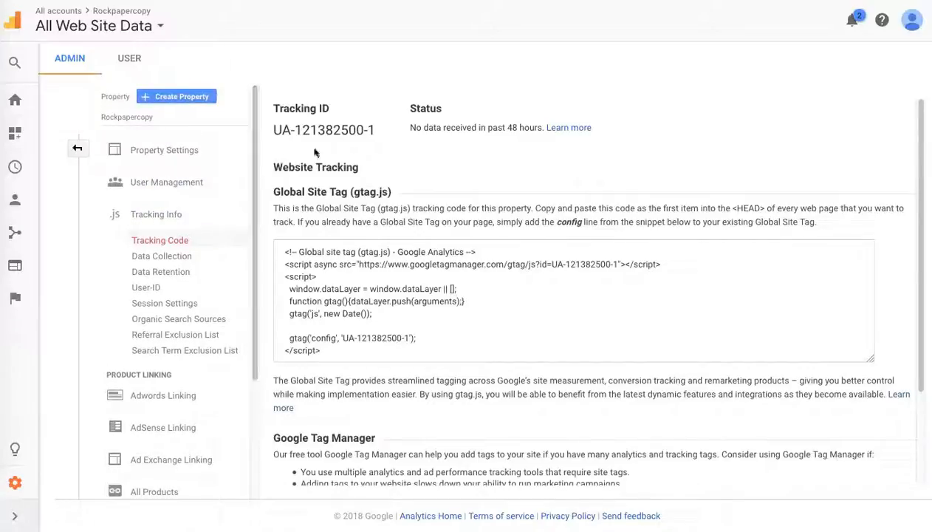